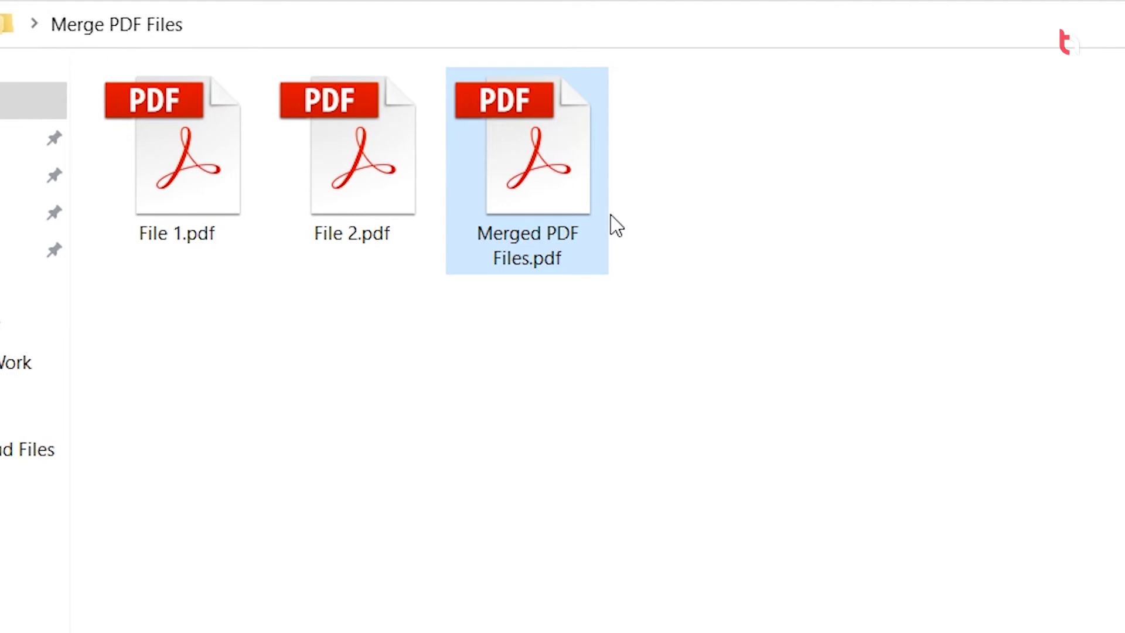
# Delete the old Merged PDF Files.pdf from the folder in File Explorer
pyautogui.click(506, 325)
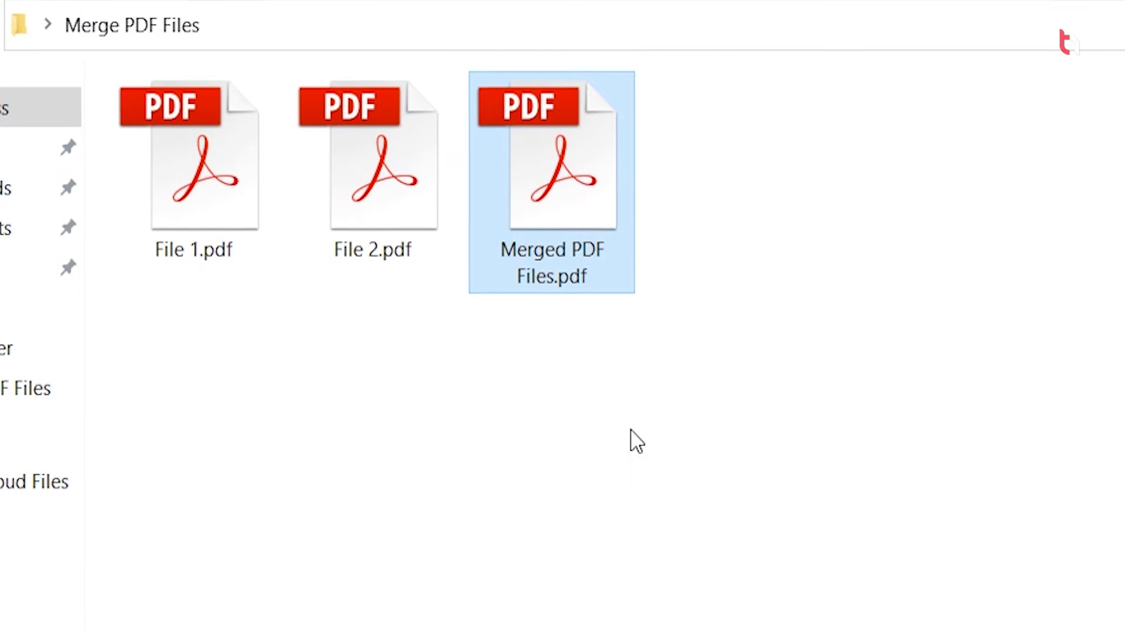
pyautogui.click(637, 440)
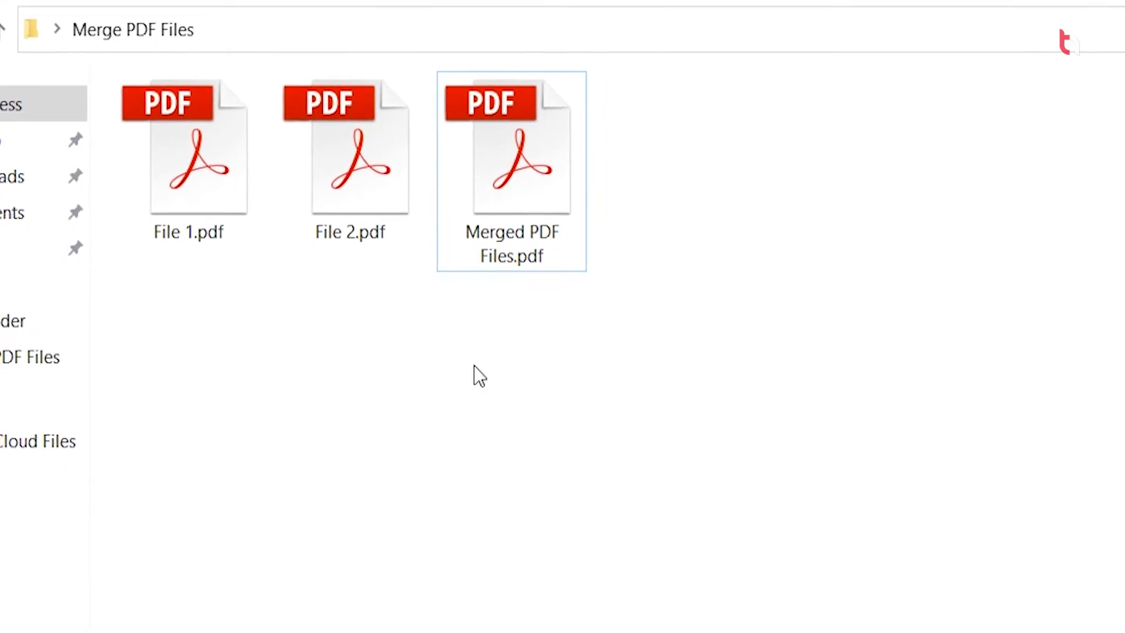
pyautogui.moveTo(472, 365); pyautogui.dragTo(547, 171)
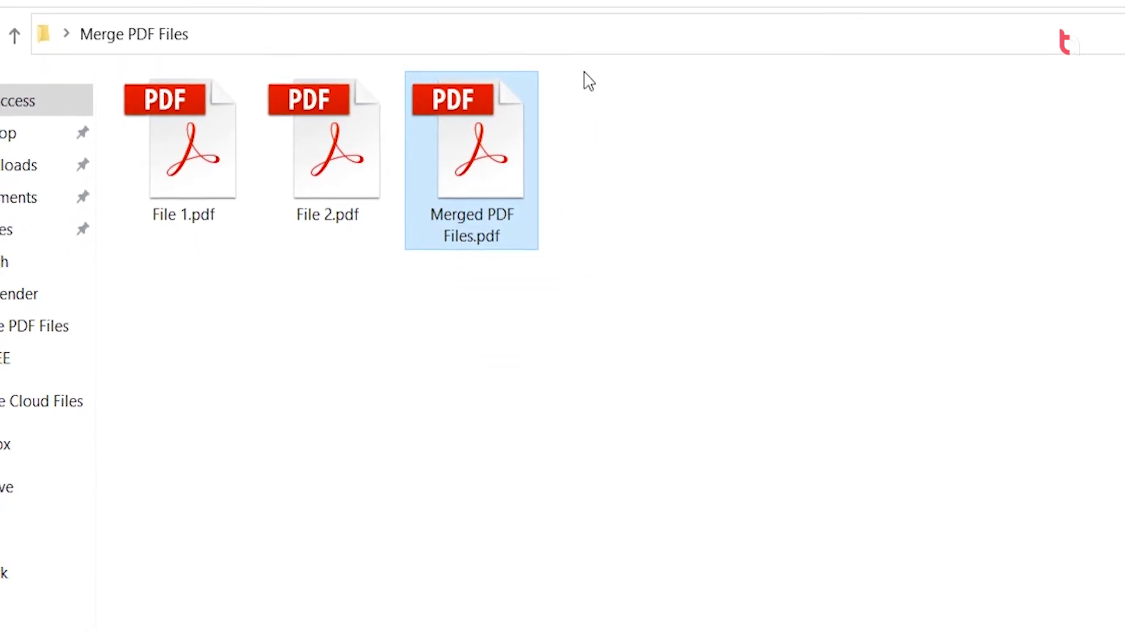
pyautogui.press('Delete')
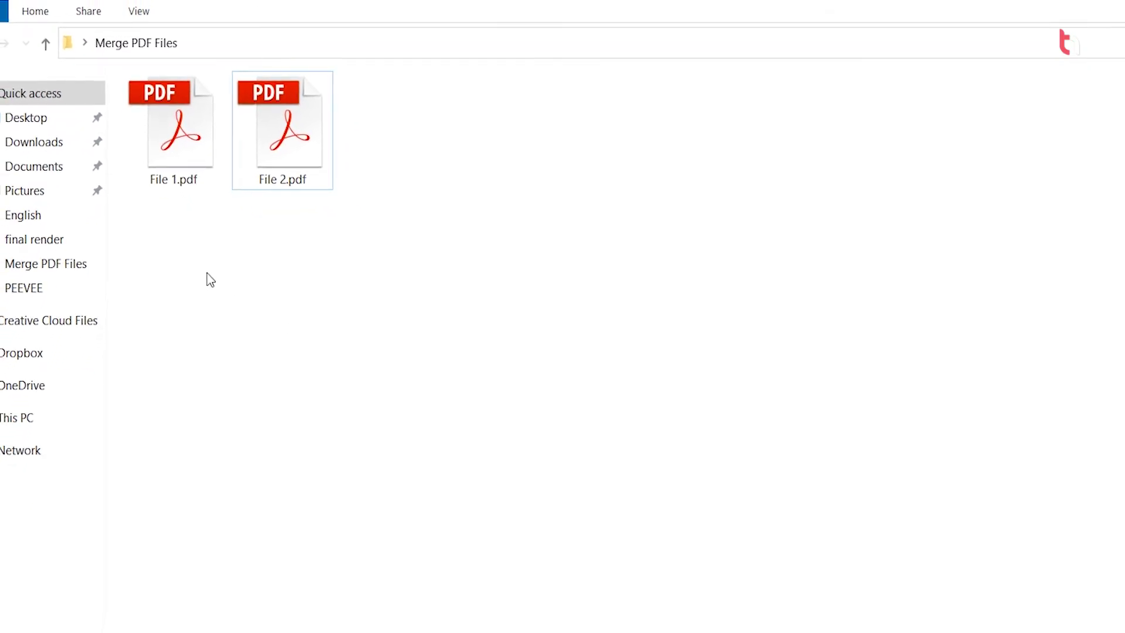
# Send File 1.pdf and File 2.pdf to Acrobat via 'Combine files in Acrobat...'
pyautogui.moveTo(155, 221)
pyautogui.mouseDown()
pyautogui.moveTo(201, 226)
pyautogui.moveTo(344, 112)
pyautogui.mouseUp()
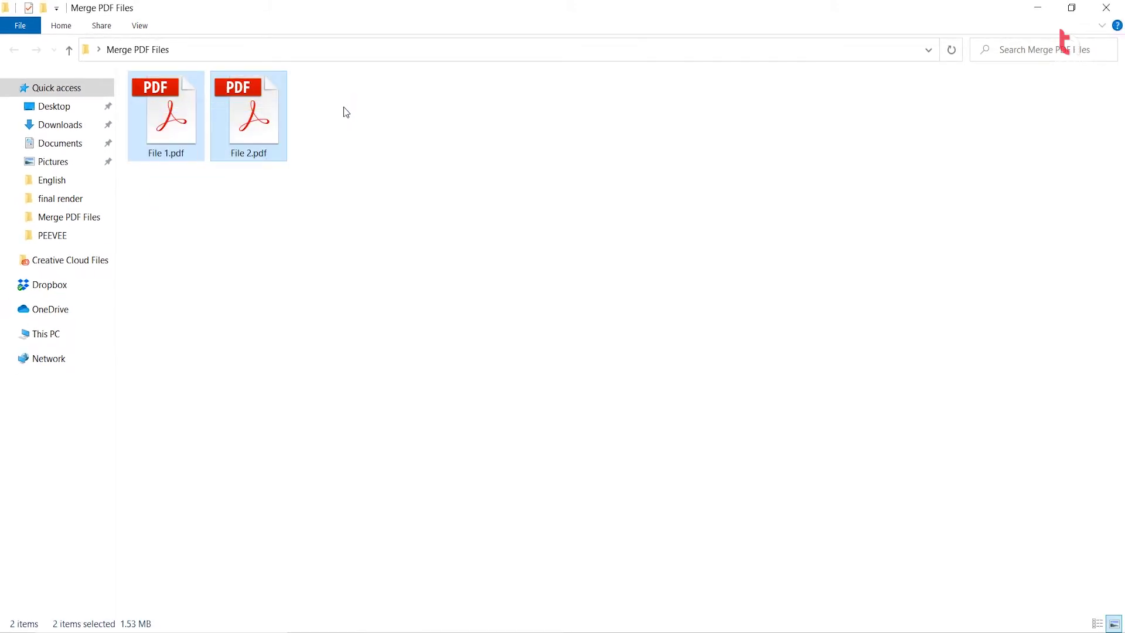
pyautogui.rightClick(160, 136)
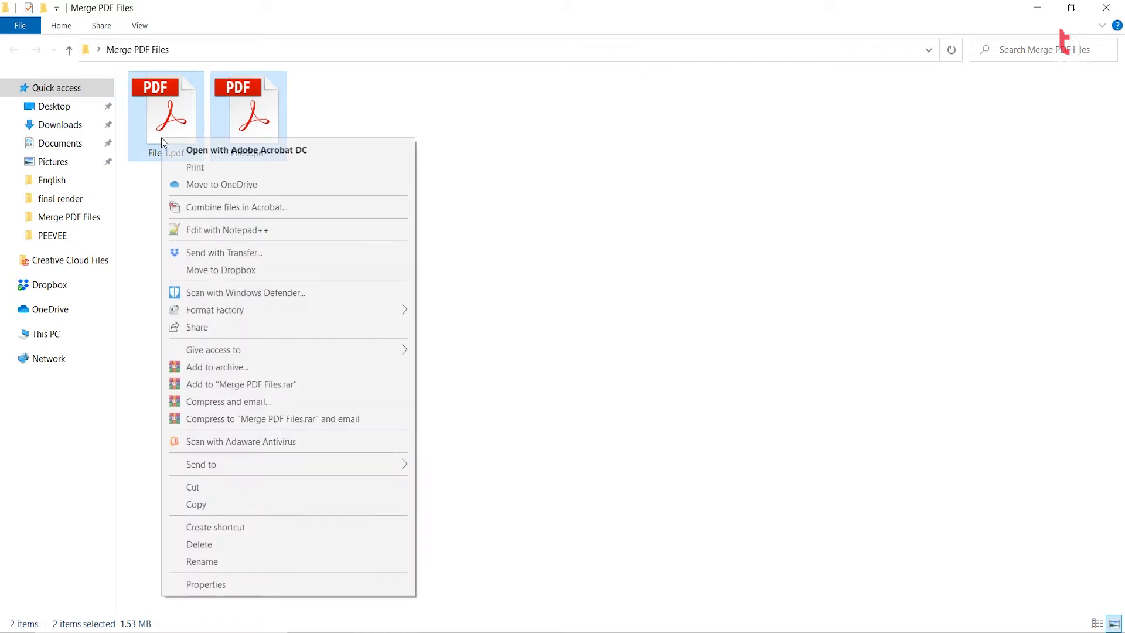
pyautogui.click(304, 211)
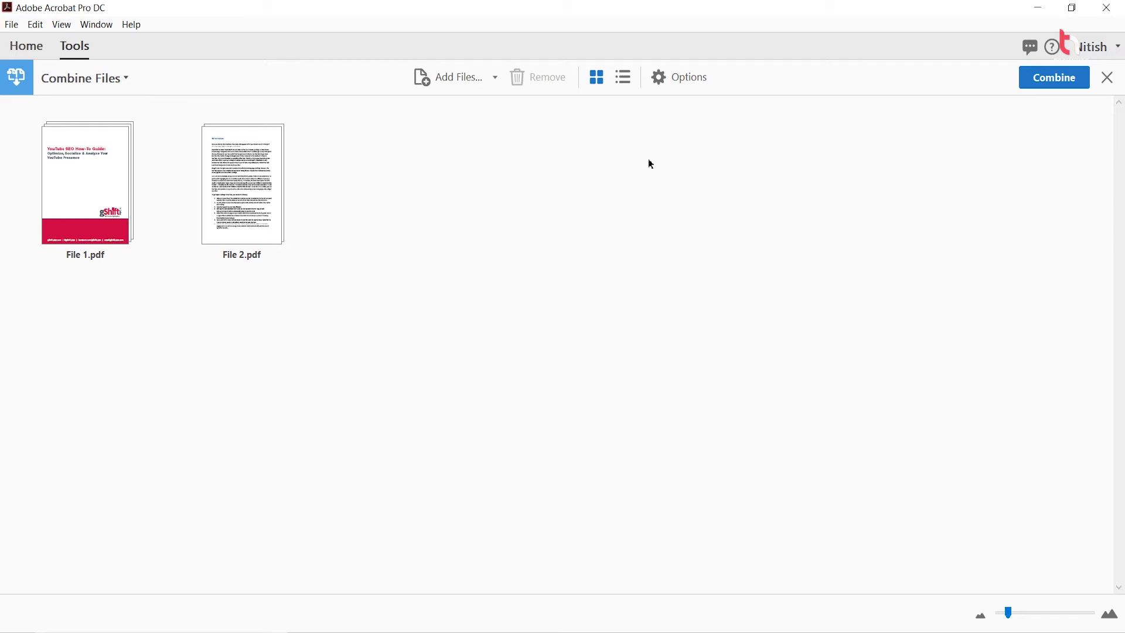
# Combine the listed files into nine-page Binder1.pdf and zoom out to review all pages
pyautogui.click(1074, 78)
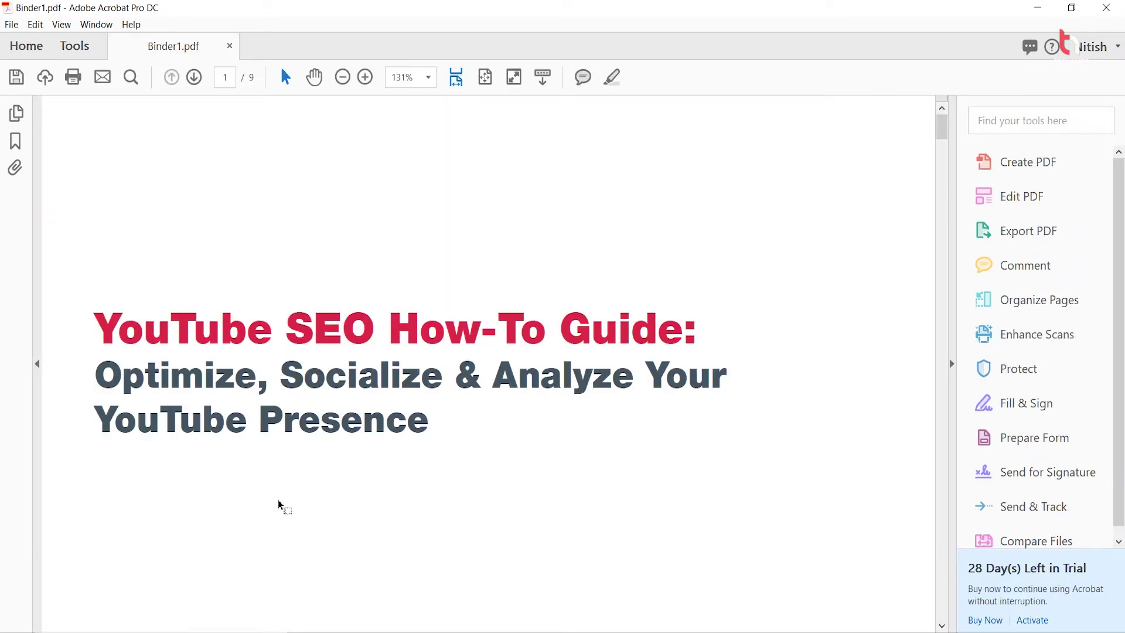
pyautogui.scroll(-5, 367, 490)
pyautogui.scroll(-5, 366, 490)
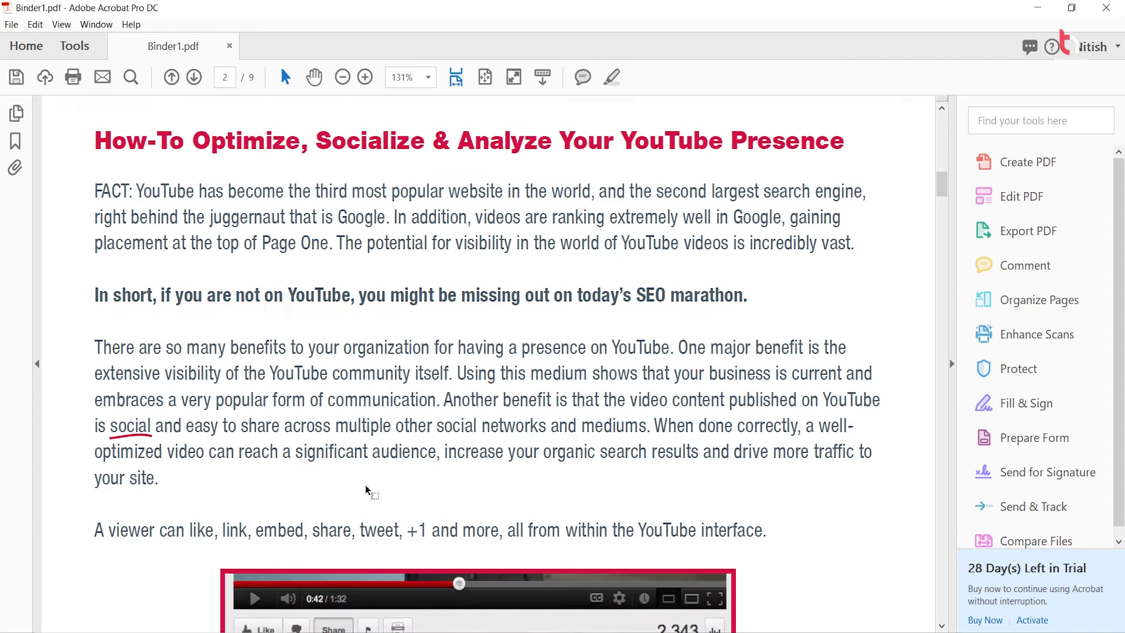
pyautogui.hotkey('ctrl', '-')
pyautogui.scroll(-5, 367, 486)
pyautogui.scroll(-5, 367, 486)
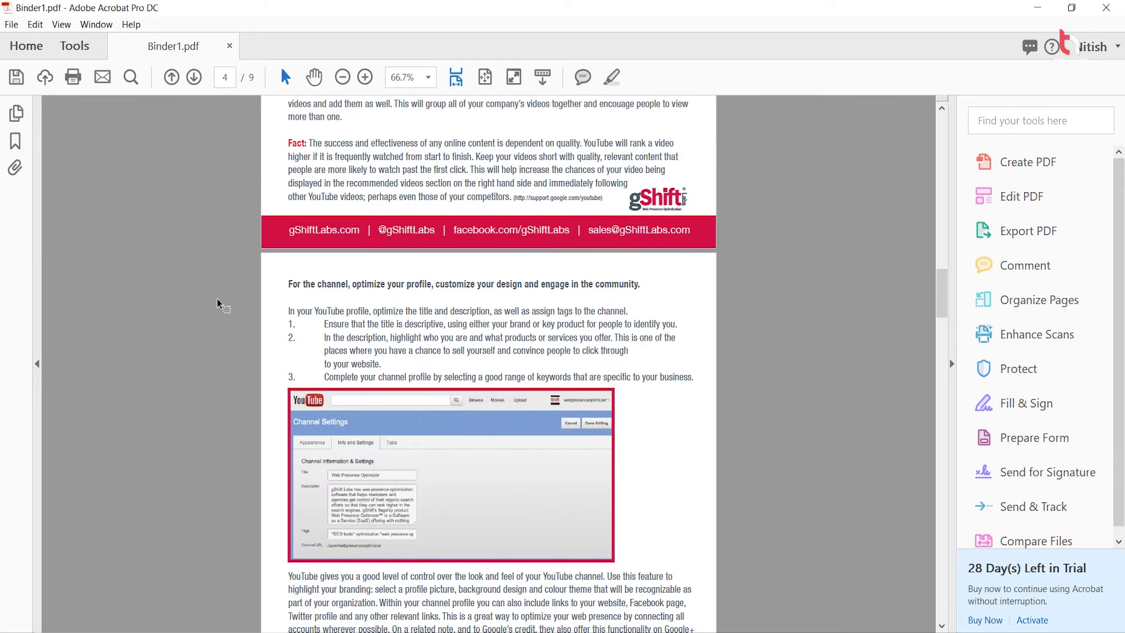
pyautogui.scroll(-5, 218, 303)
pyautogui.scroll(-5, 218, 304)
pyautogui.hotkey('ctrl', '-')
pyautogui.scroll(-5, 218, 303)
pyautogui.hotkey('ctrl', '-')
pyautogui.scroll(-5, 218, 304)
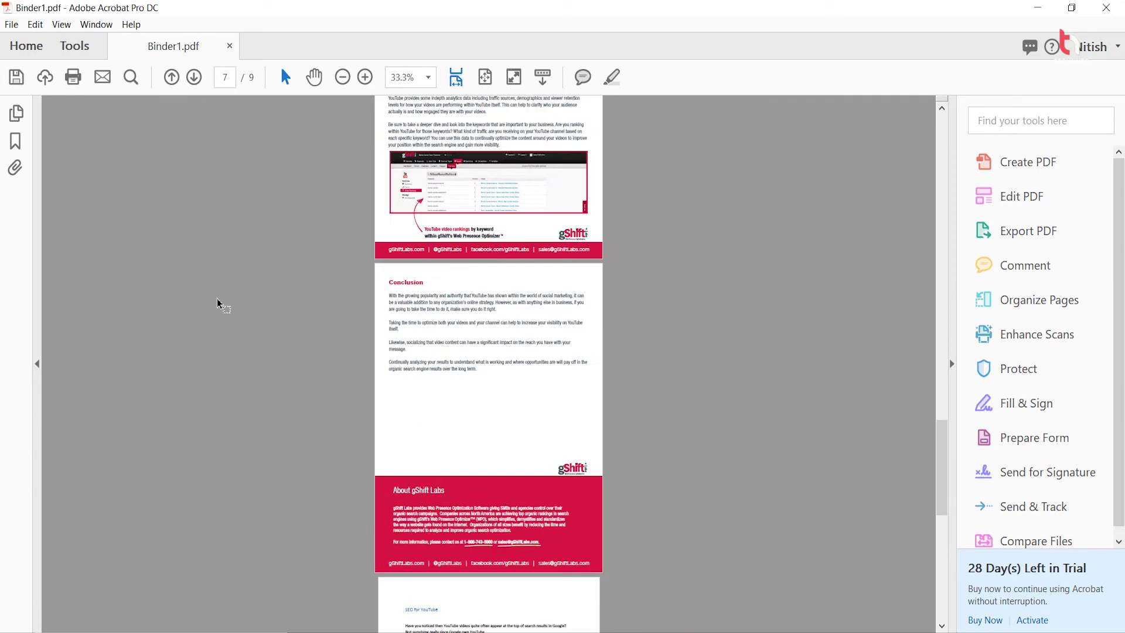
pyautogui.hotkey('ctrl', '-')
pyautogui.scroll(-5, 218, 304)
pyautogui.scroll(5, 218, 303)
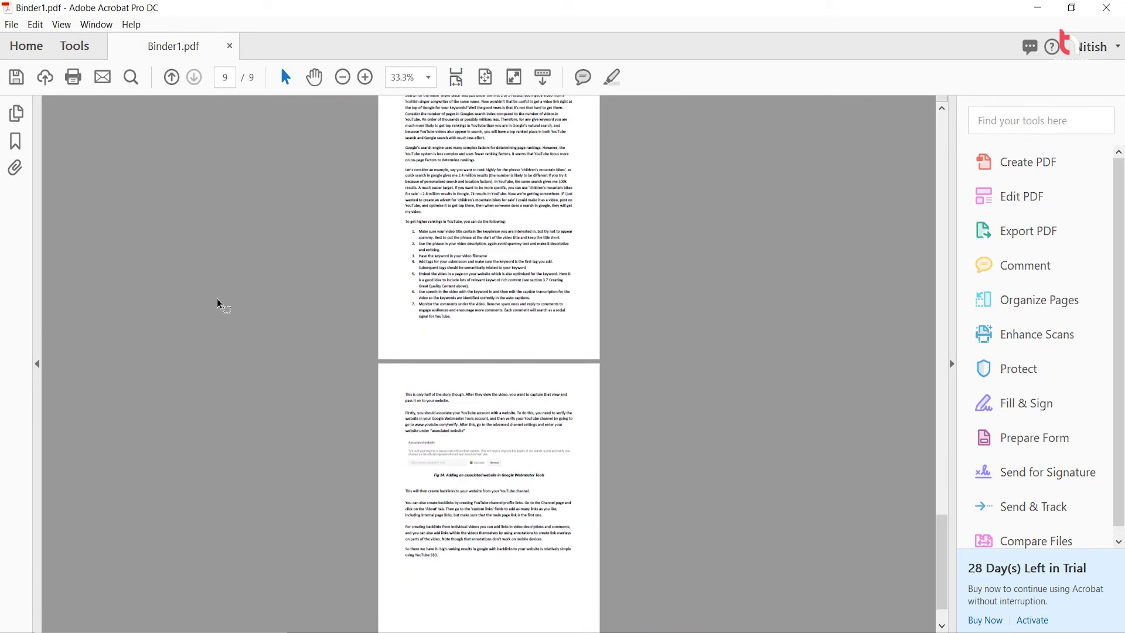
pyautogui.scroll(5, 218, 303)
pyautogui.scroll(8, 218, 304)
pyautogui.scroll(5, 214, 290)
pyautogui.scroll(1, 213, 282)
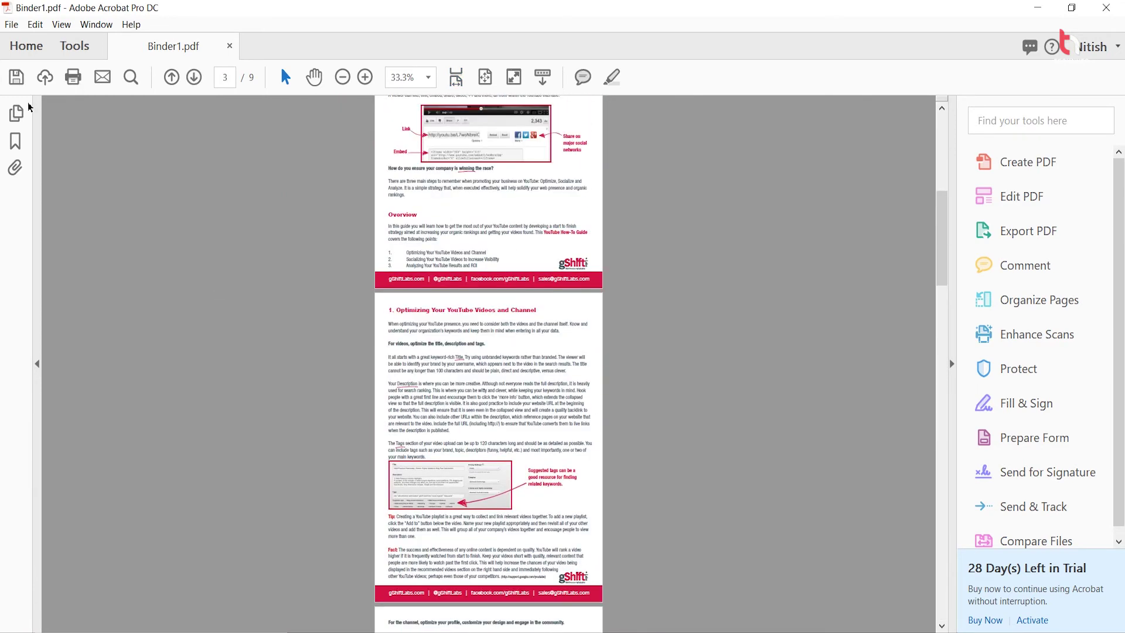
pyautogui.click(11, 24)
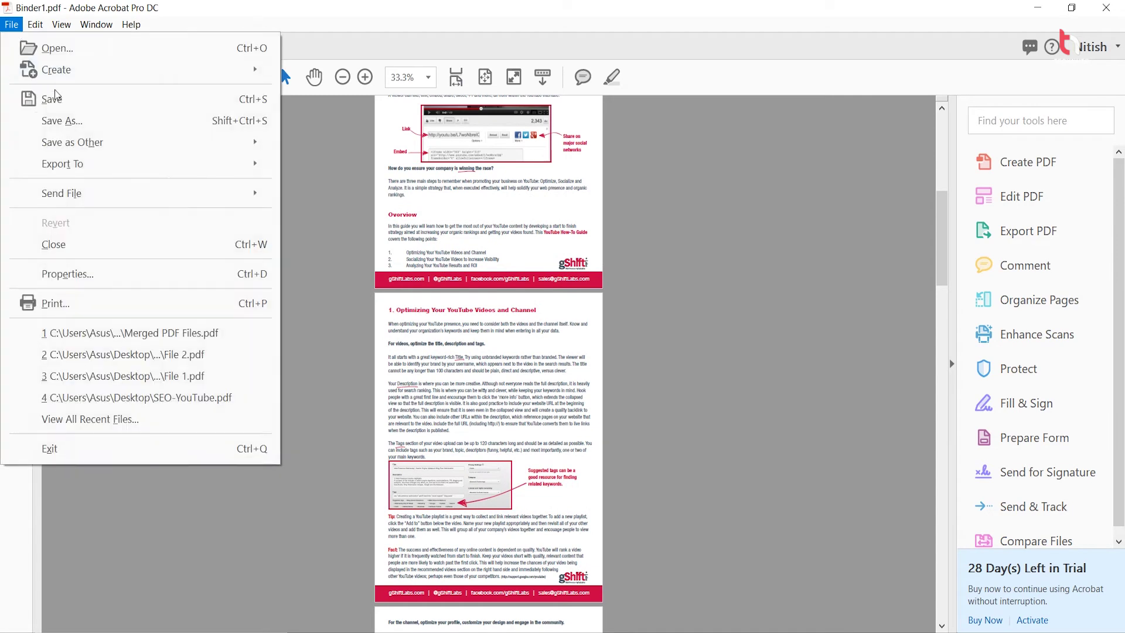
# Save the combined PDF as 'merge pdf file' in the Merge PDF Files folder
pyautogui.click(61, 120)
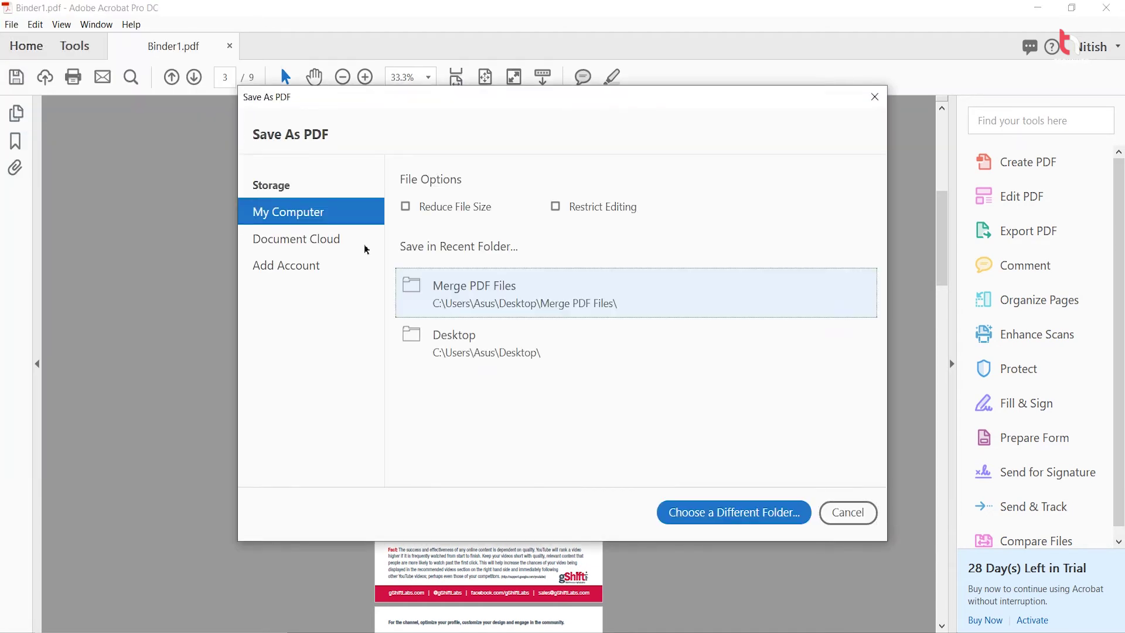
pyautogui.click(517, 291)
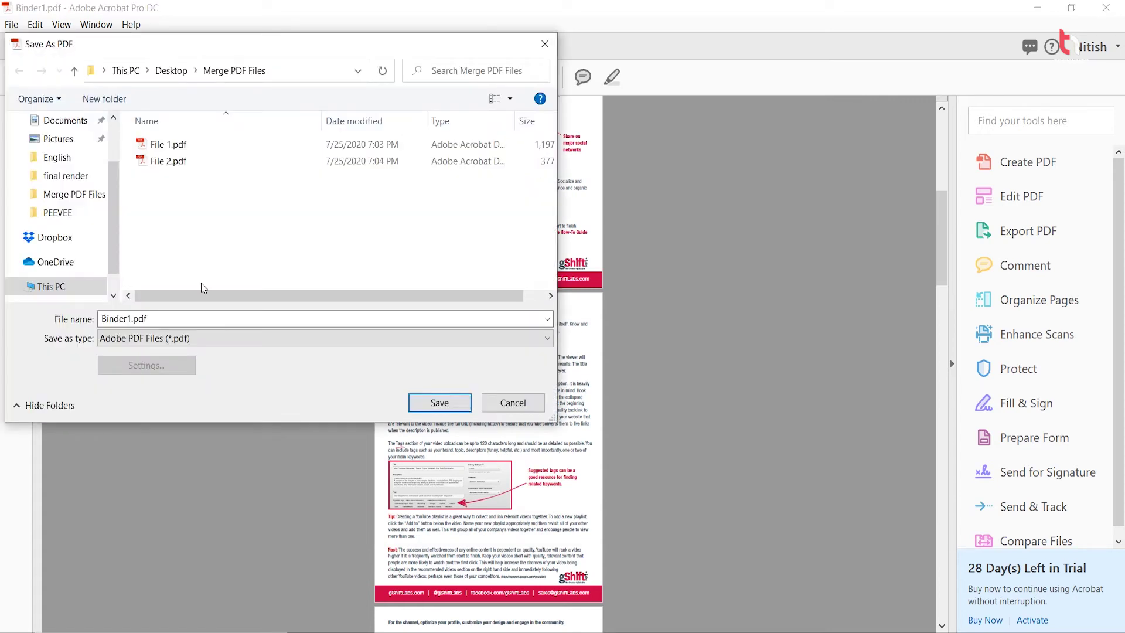
pyautogui.click(131, 320)
pyautogui.write('merge pdf files')
pyautogui.click(446, 403)
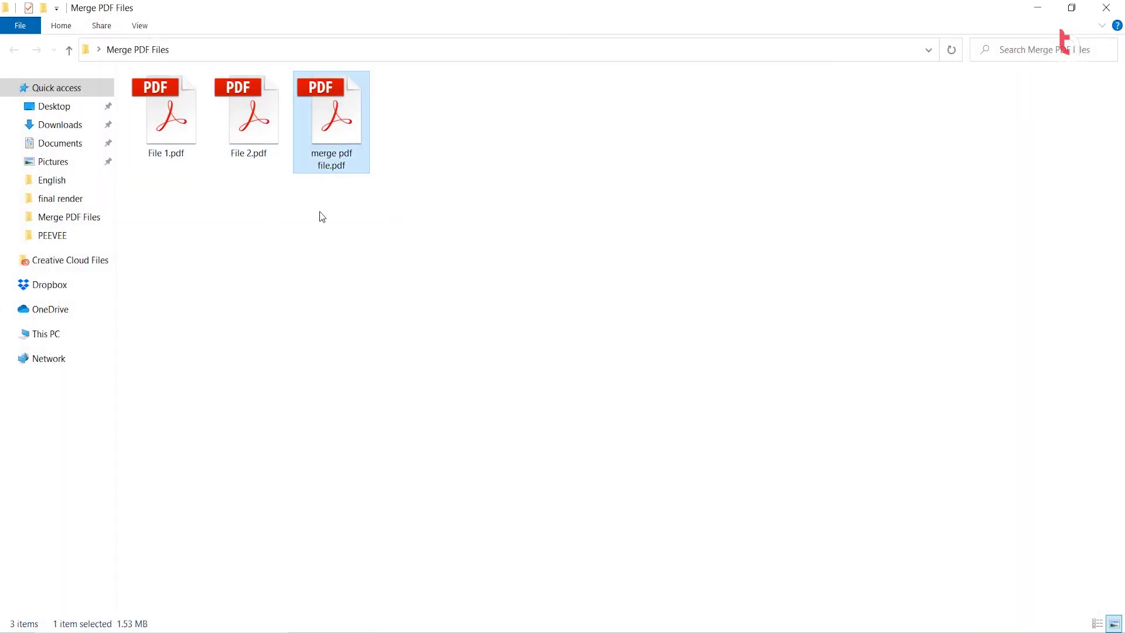
pyautogui.moveTo(319, 217); pyautogui.dragTo(408, 44)
pyautogui.click(359, 341)
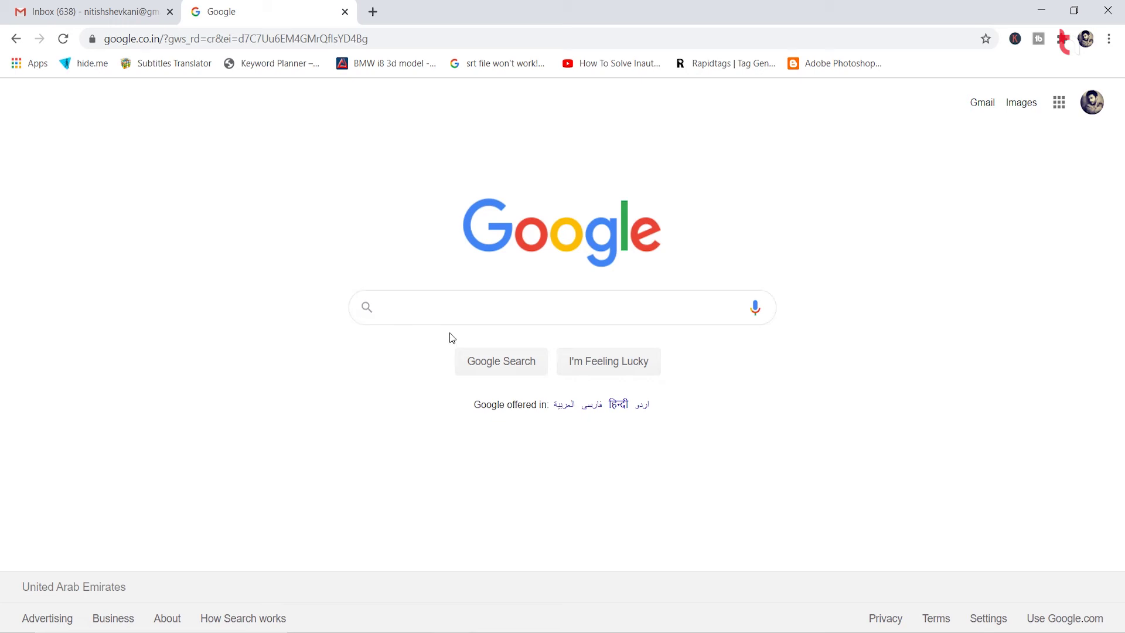
pyautogui.write('merge pd')
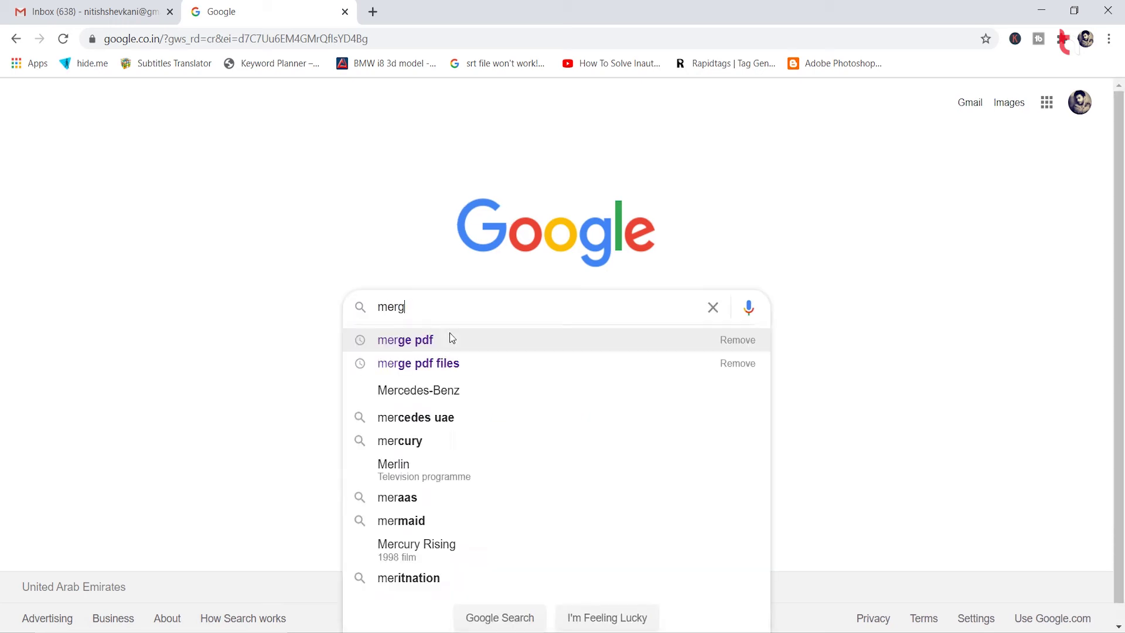
pyautogui.write('f')
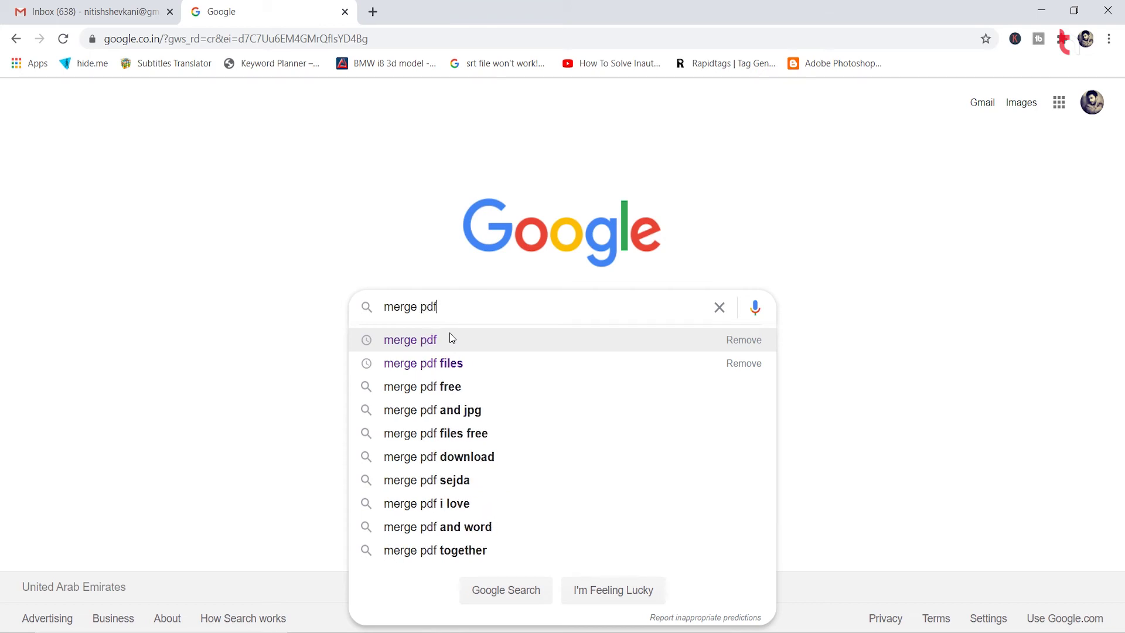
# Search Google for 'merge pdf files' and go to Smallpdf's Merge PDF page
pyautogui.click(433, 364)
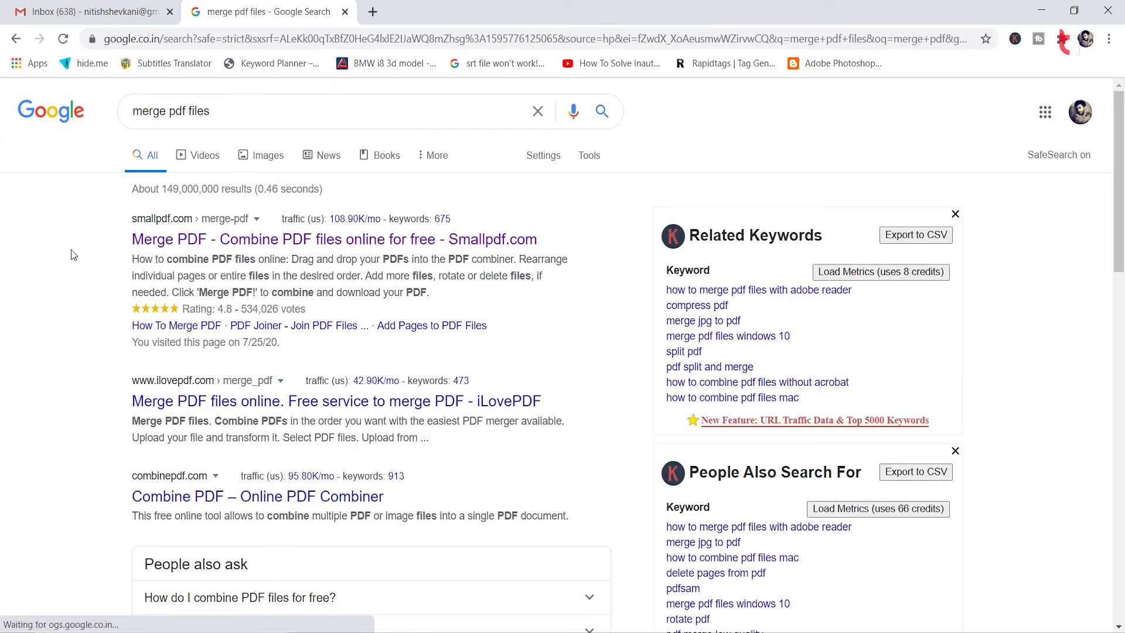
pyautogui.click(265, 242)
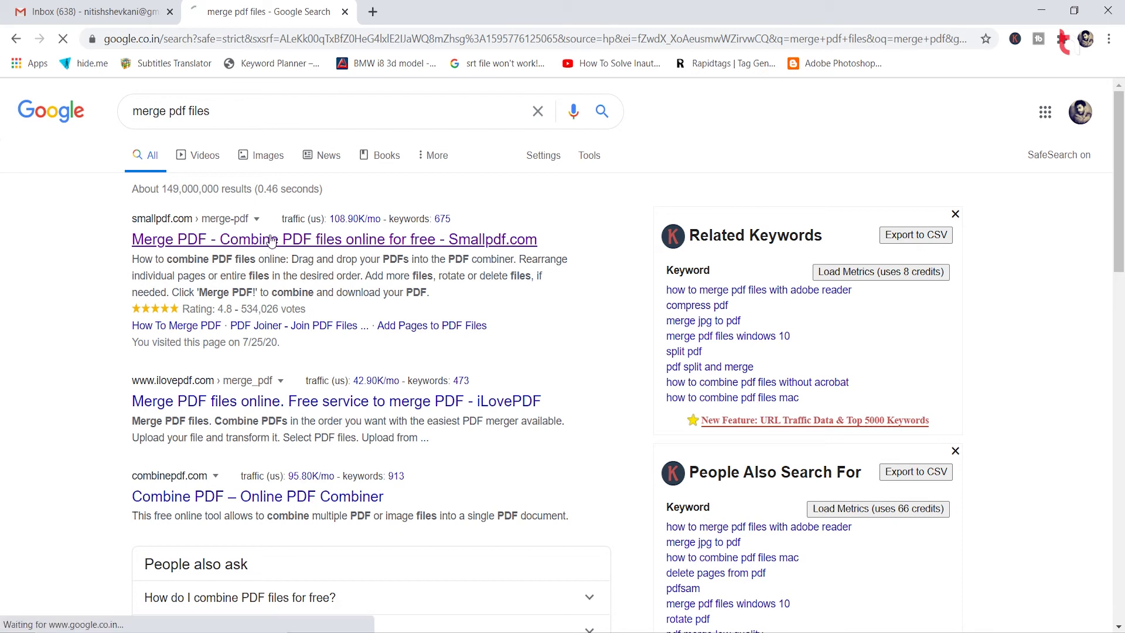
pyautogui.scroll(-2, 270, 235)
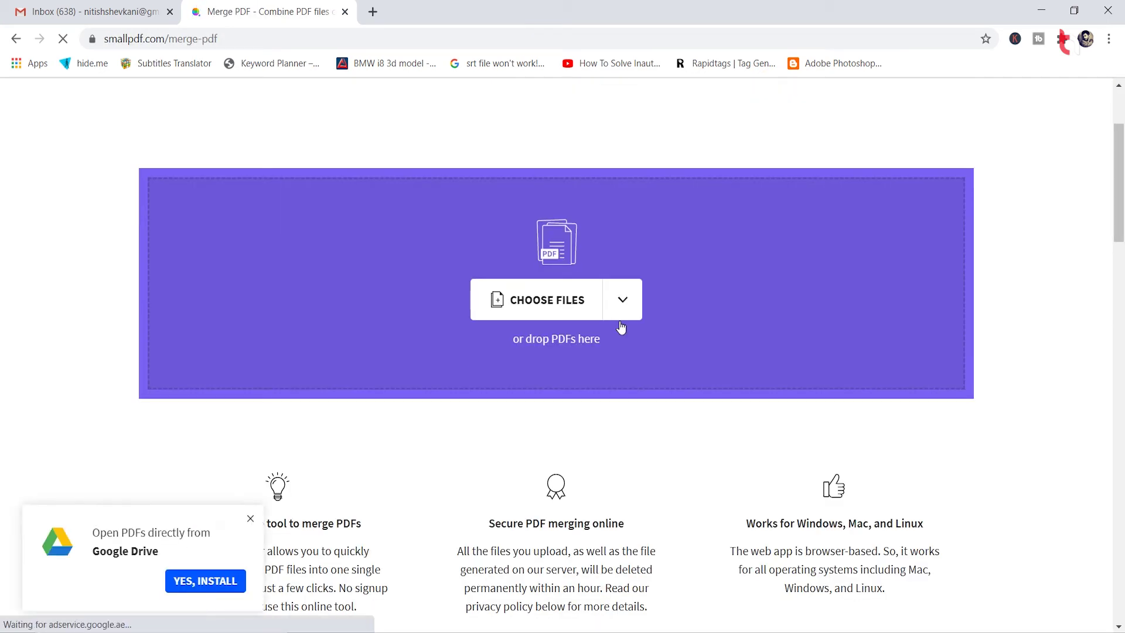
# Upload File 1.pdf and File 2.pdf from the device to Smallpdf
pyautogui.click(623, 301)
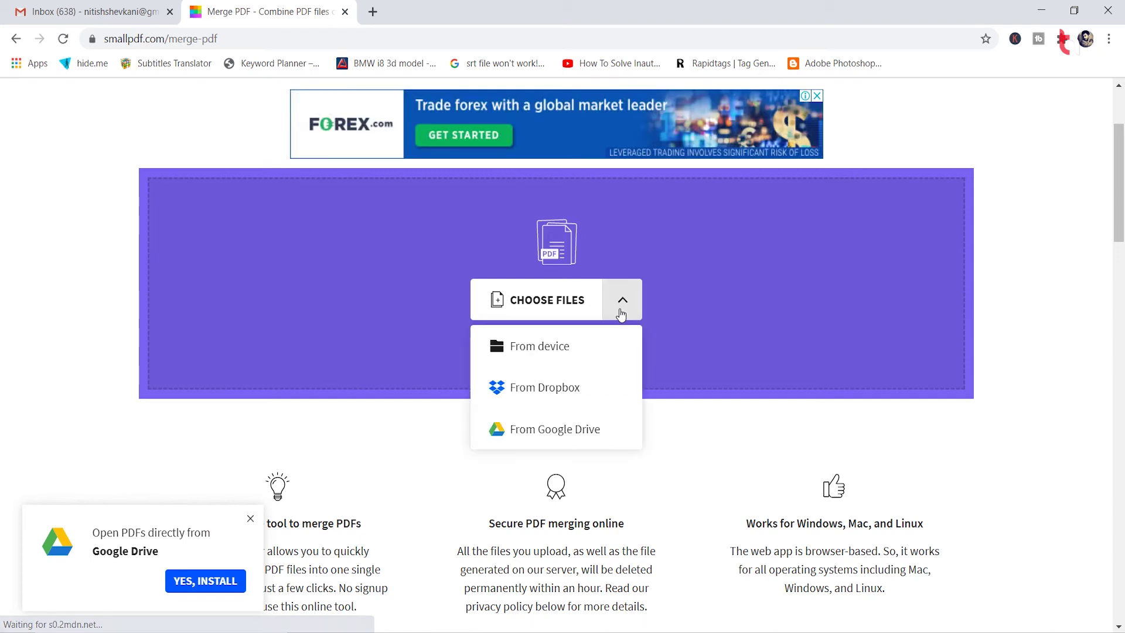
pyautogui.click(532, 350)
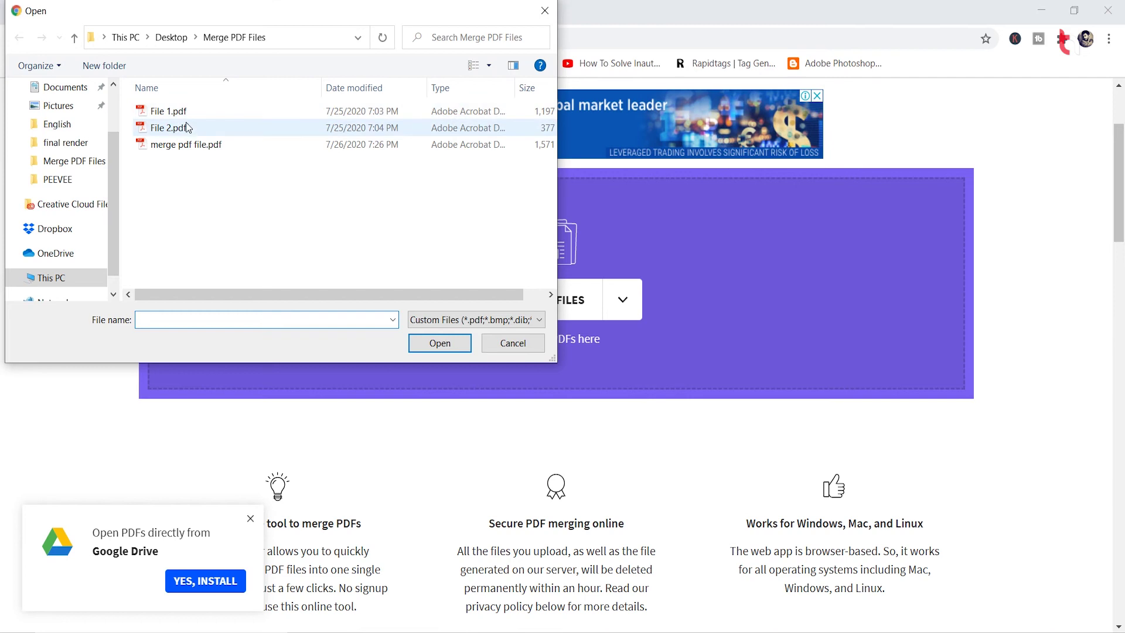
pyautogui.click(189, 115)
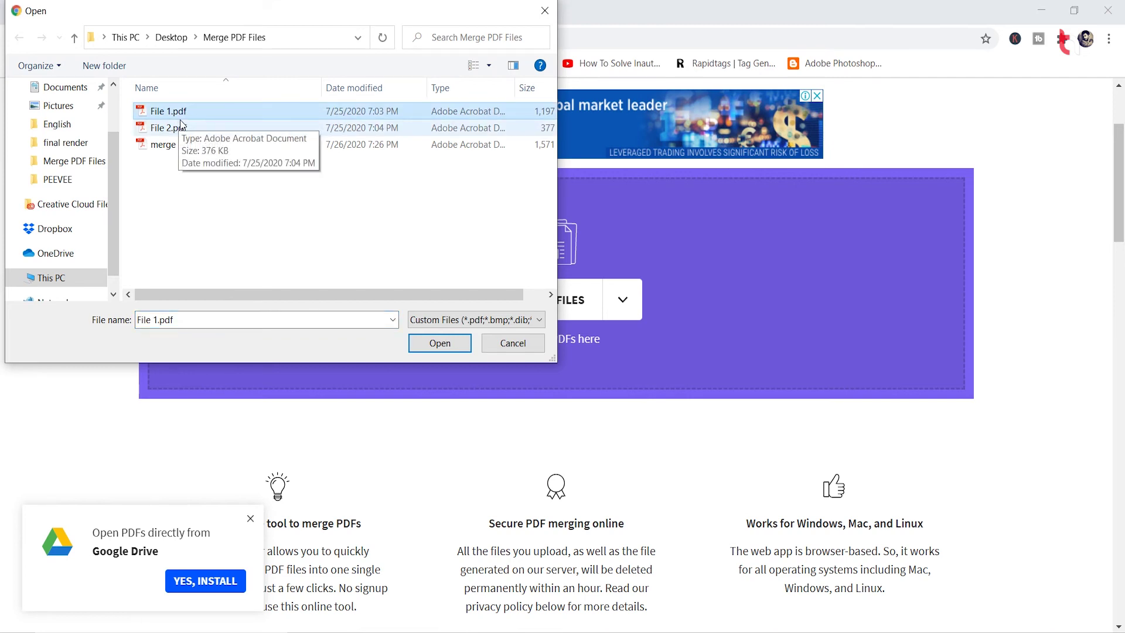
pyautogui.keyDown('ctrl'); pyautogui.click(184, 132); pyautogui.keyUp('ctrl')
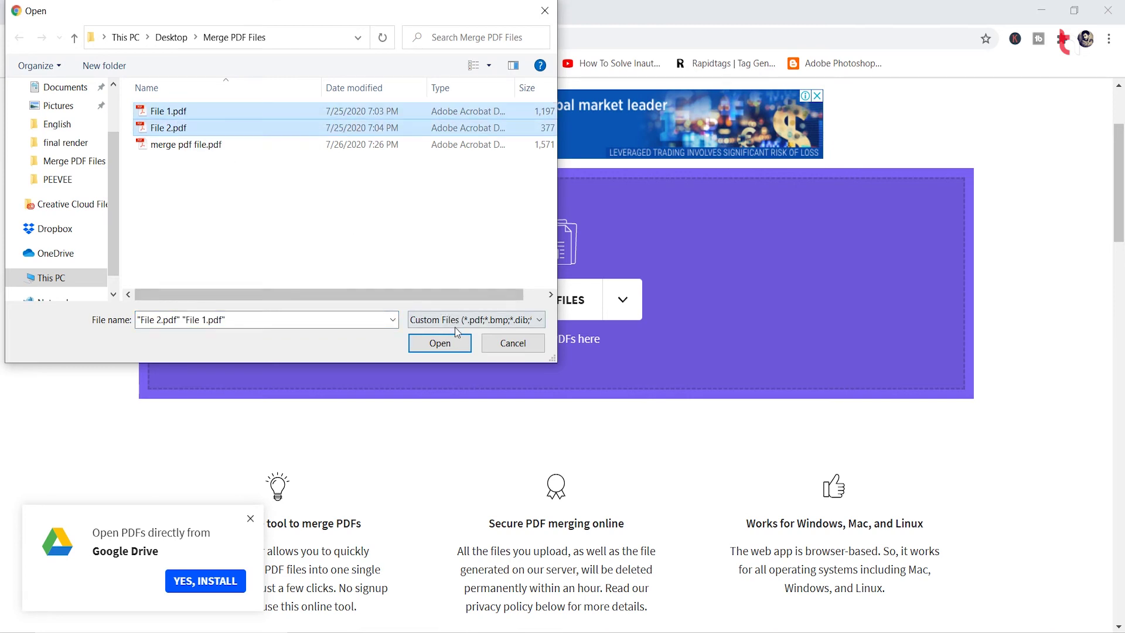
pyautogui.click(440, 343)
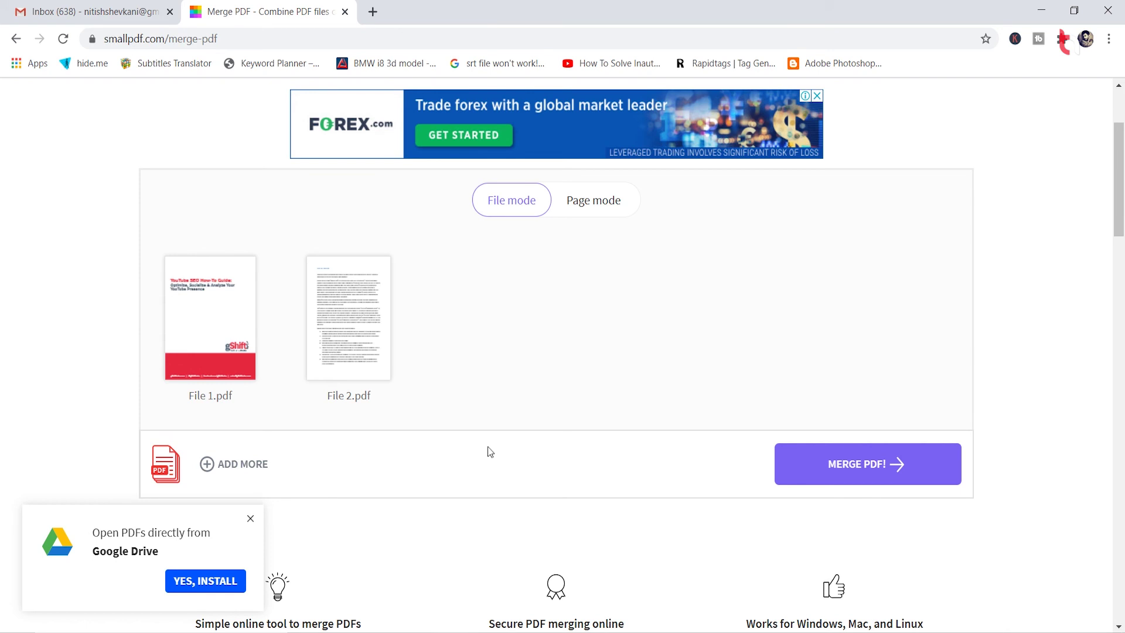
# Merge the uploaded PDFs into File 1-merged.pdf and download it
pyautogui.click(874, 464)
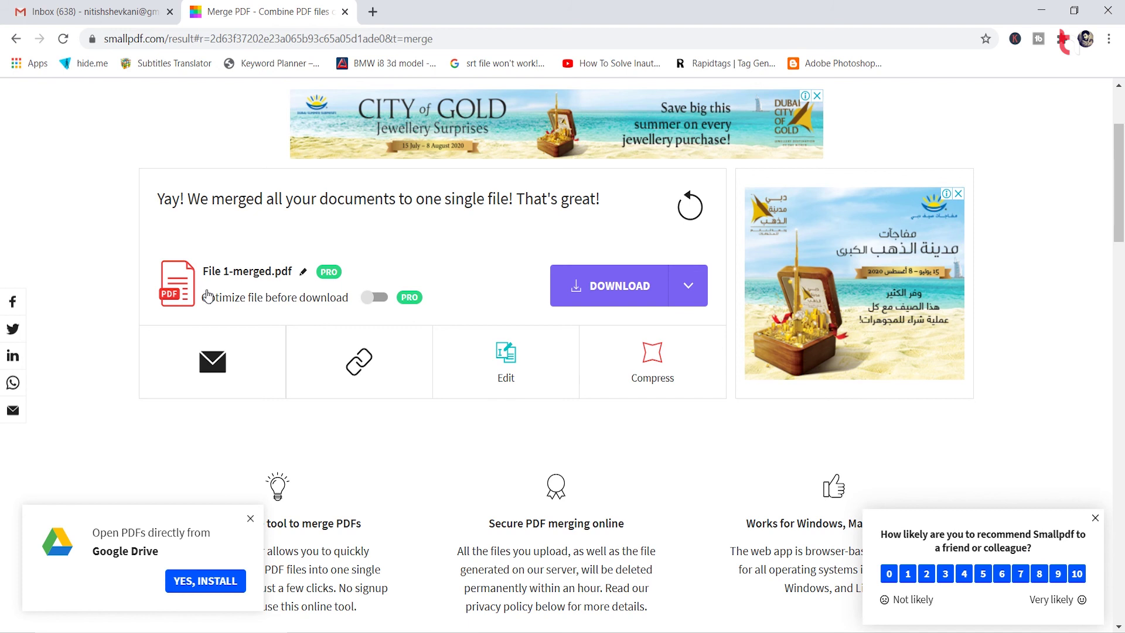
pyautogui.click(611, 294)
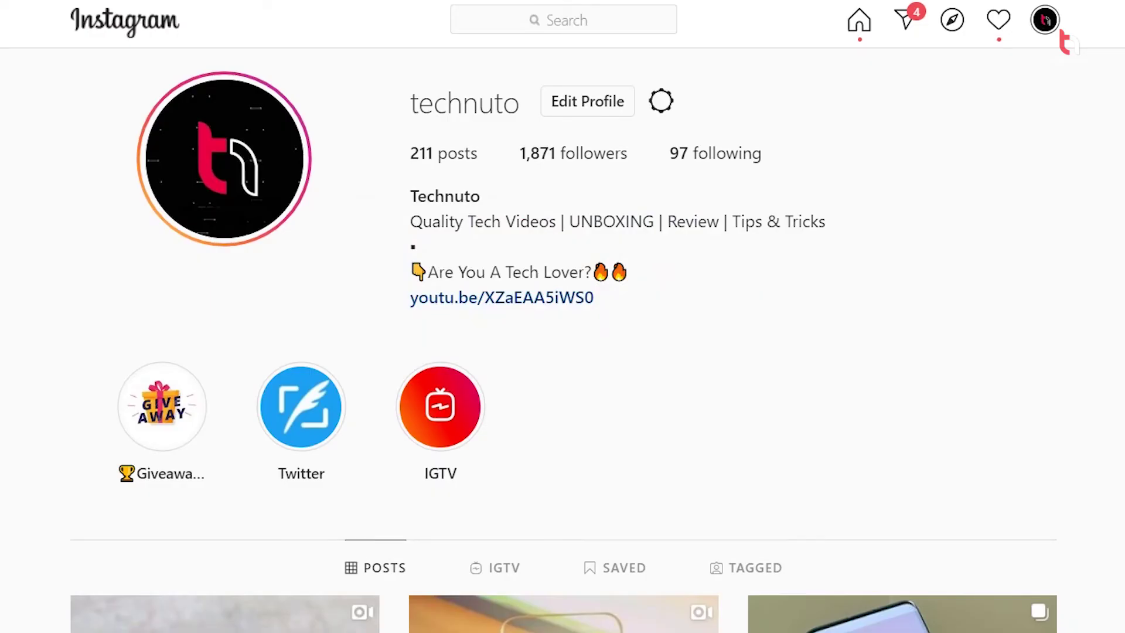
pyautogui.scroll(-1, 562, 352)
pyautogui.scroll(-3, 562, 351)
pyautogui.scroll(-3, 563, 352)
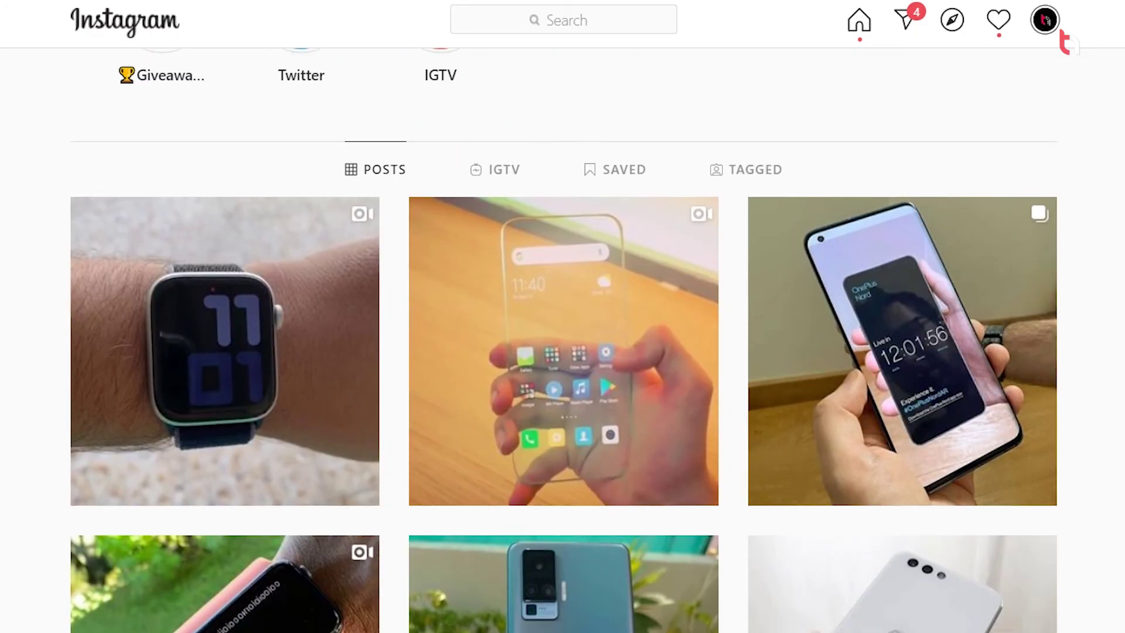
pyautogui.scroll(-3, 563, 352)
pyautogui.scroll(-3, 563, 353)
pyautogui.scroll(-3, 563, 352)
pyautogui.scroll(-3, 563, 352)
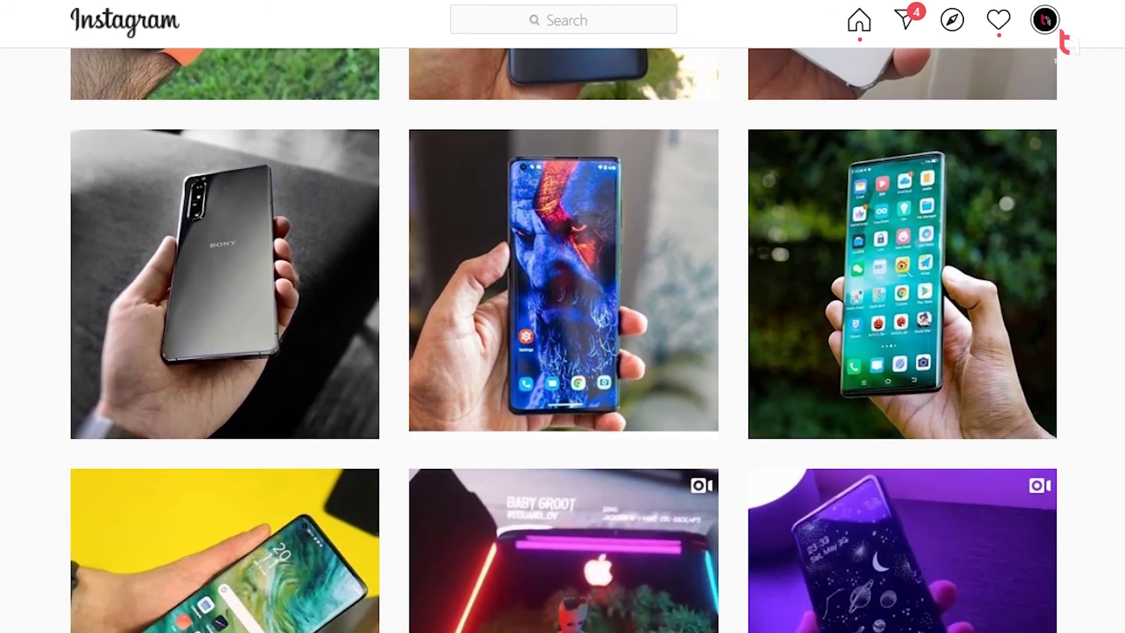